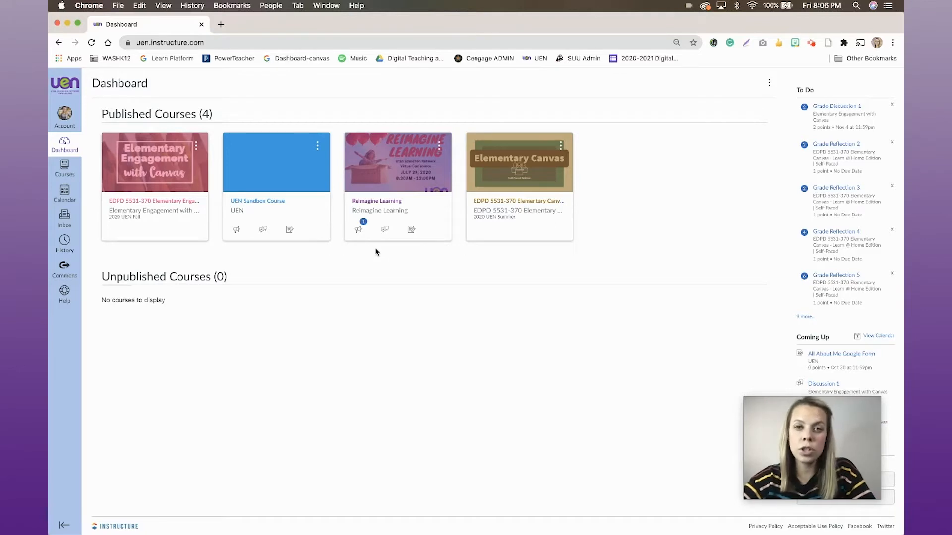
- Open the Syllabus page in the UEN Sandbox Course and download EditableParentConferenceFormGlowandGrow-1.pptx to the Desktop
left_click(263, 186)
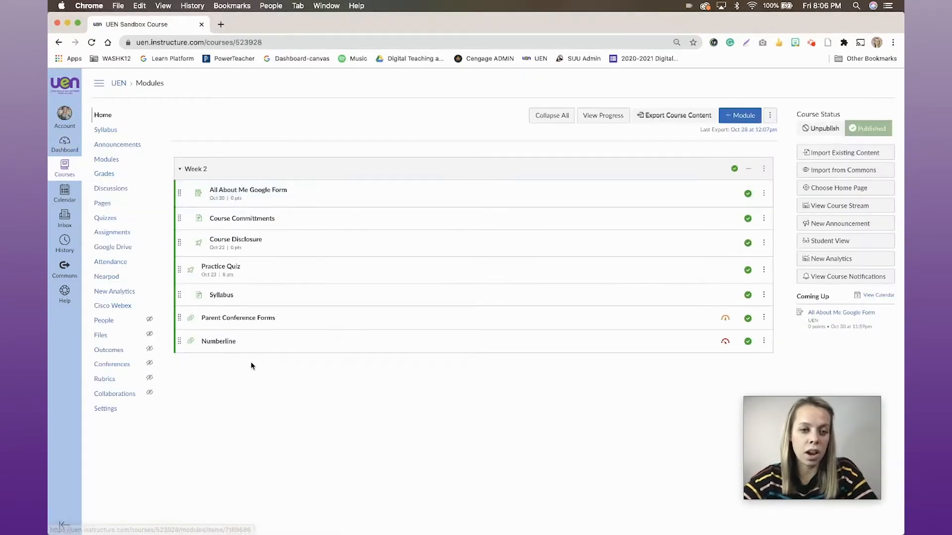
left_click(220, 297)
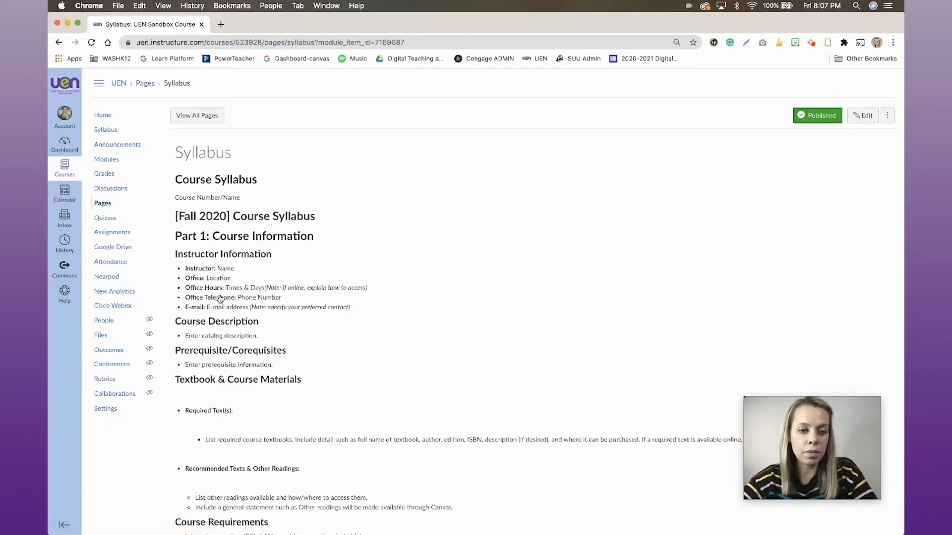
scroll(220, 298, "down", 20)
scroll(220, 298, "down", 3)
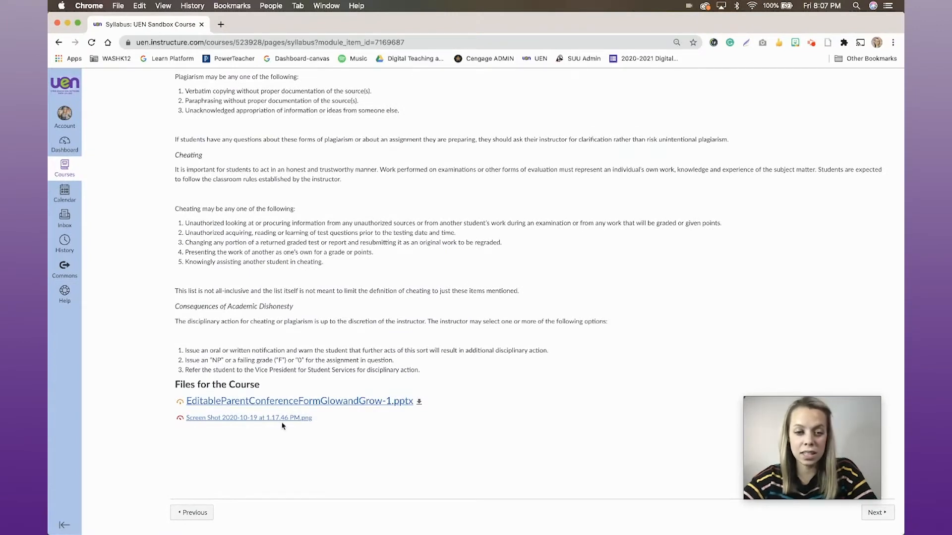
left_click(348, 401)
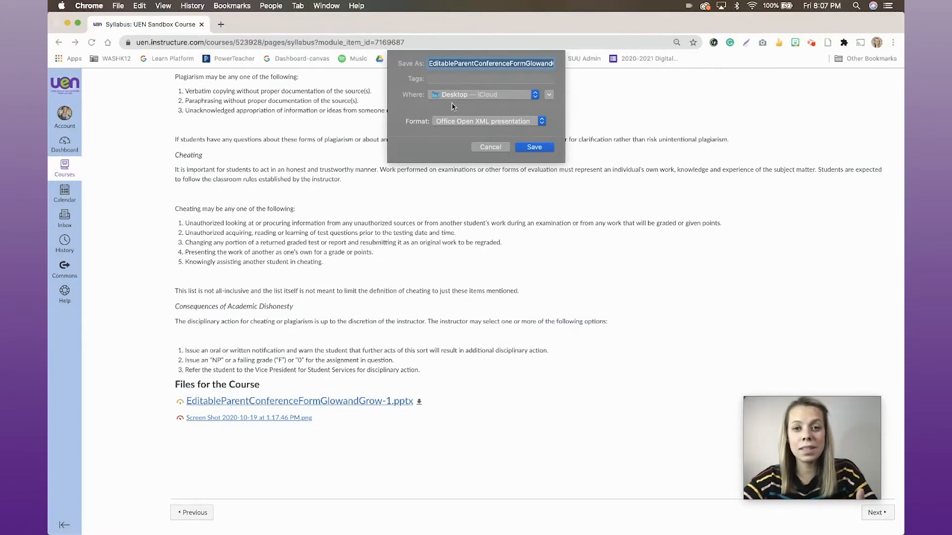
left_click(535, 147)
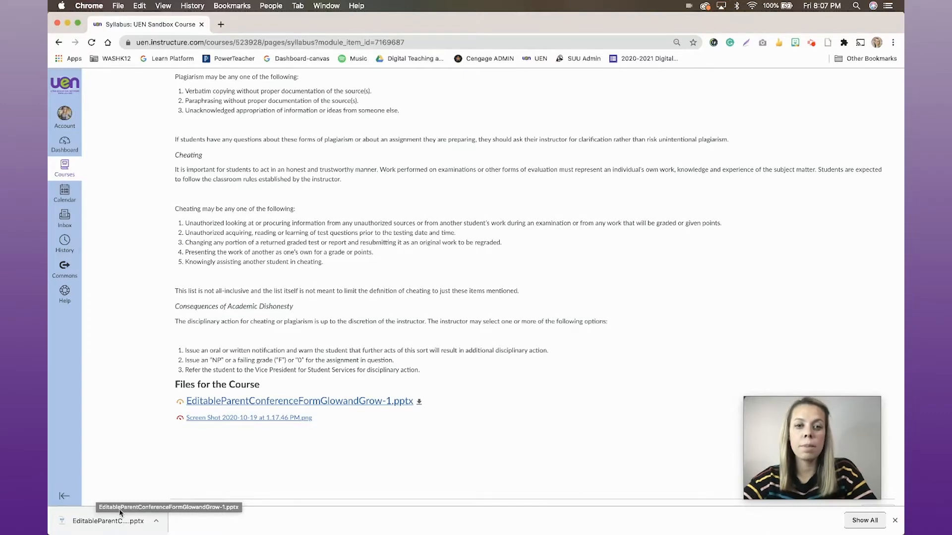
- Return to the course home page and view the Parent Conference Forms and Numberline files in the Week 2 module
left_click(68, 171)
left_click(409, 226)
scroll(240, 179, "up", 20)
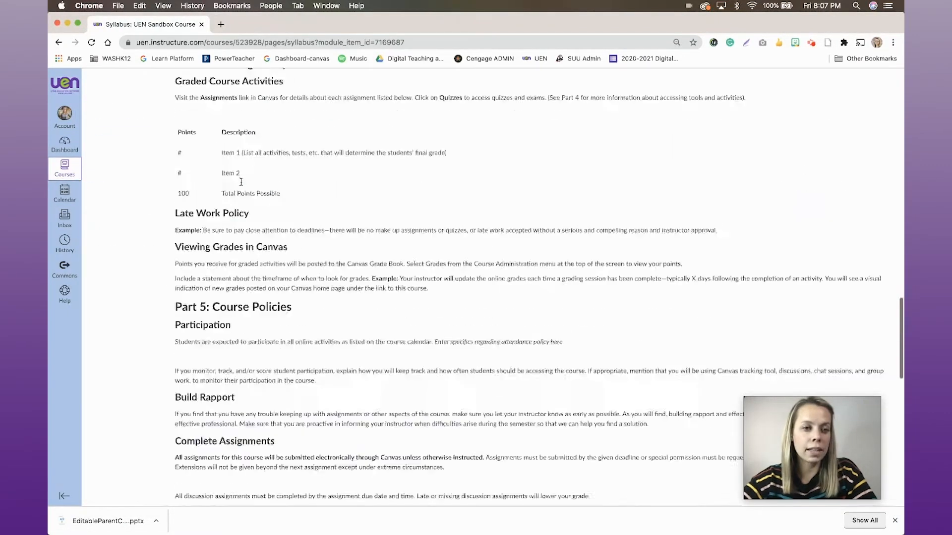
scroll(156, 172, "down", 1)
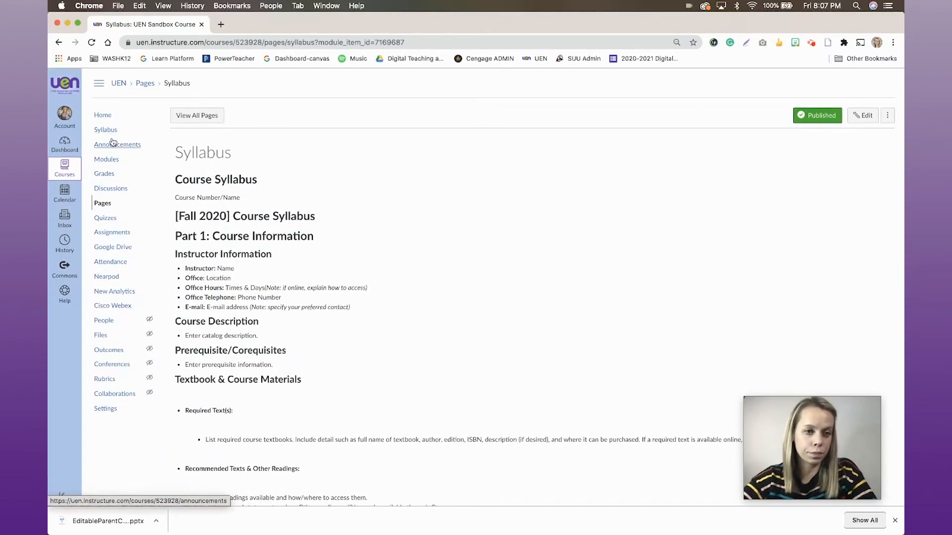
left_click(103, 116)
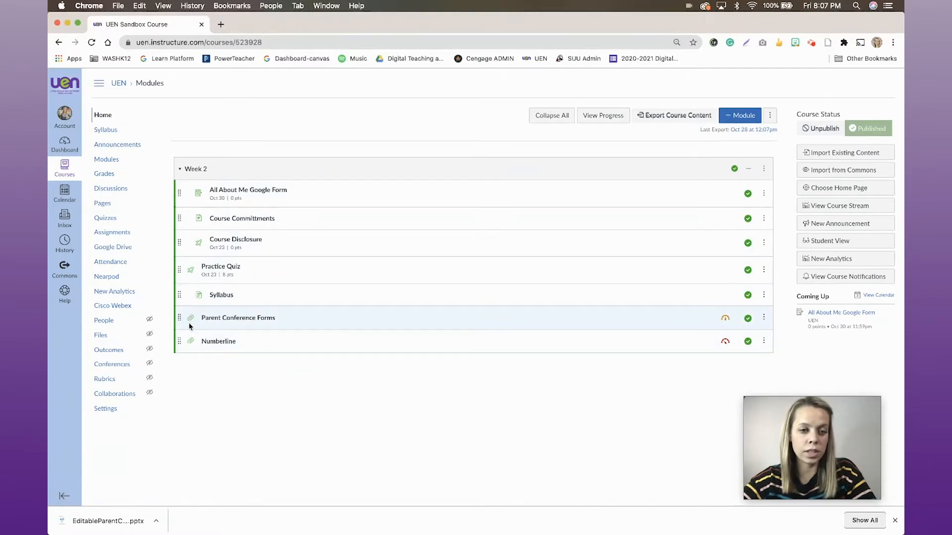
left_click(229, 320)
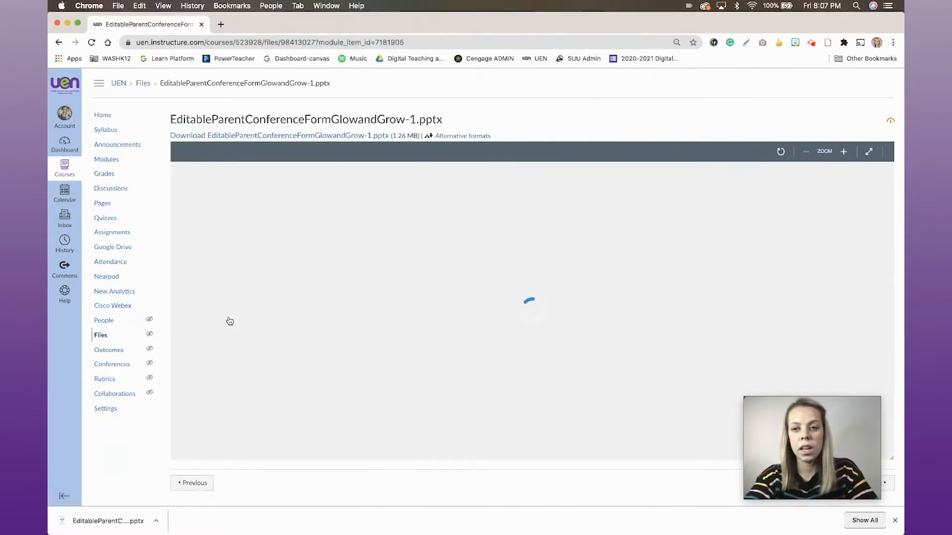
scroll(475, 299, "down", 15)
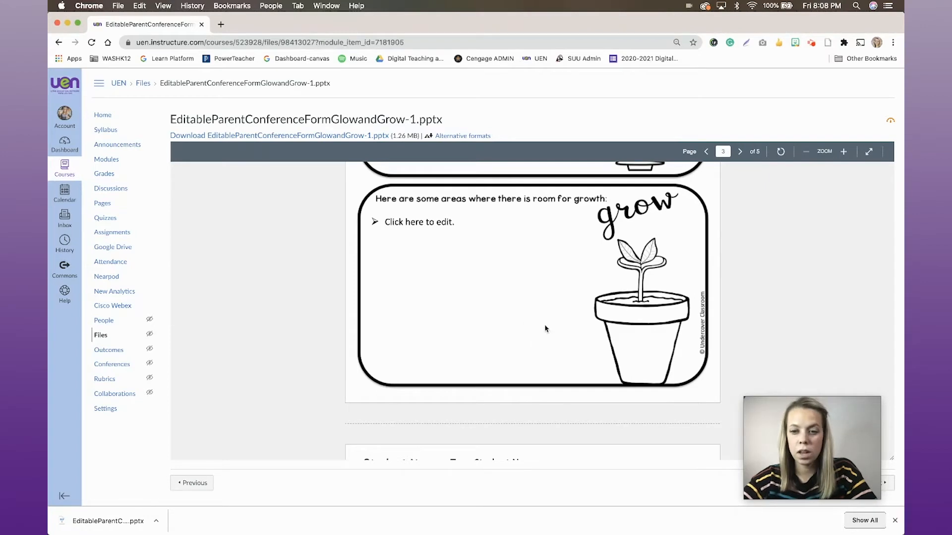
scroll(545, 326, "down", 2)
left_click_drag(815, 462, 702, 465)
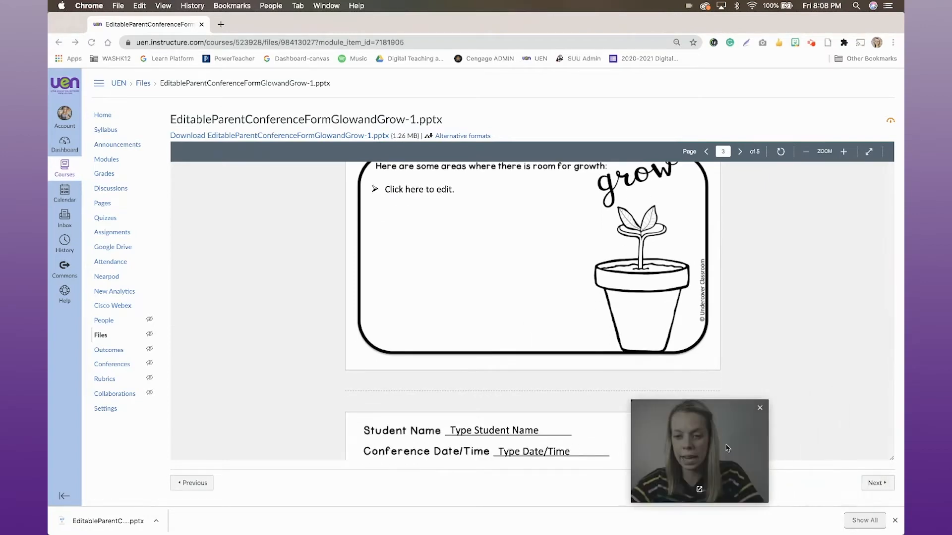
left_click(876, 483)
left_click_drag(730, 456, 861, 451)
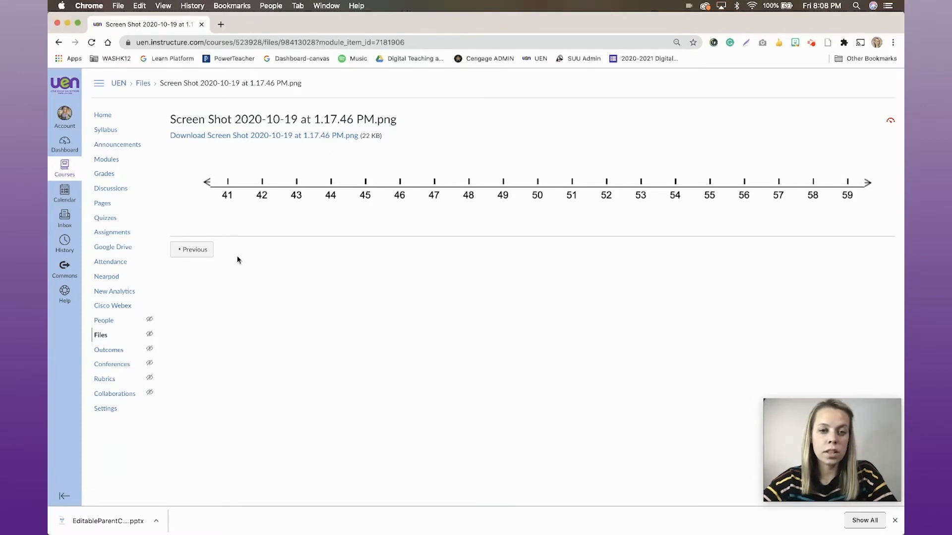
- Start adding an item to the Week 2 module, with File as the item type and New File(s) as the source
left_click(112, 159)
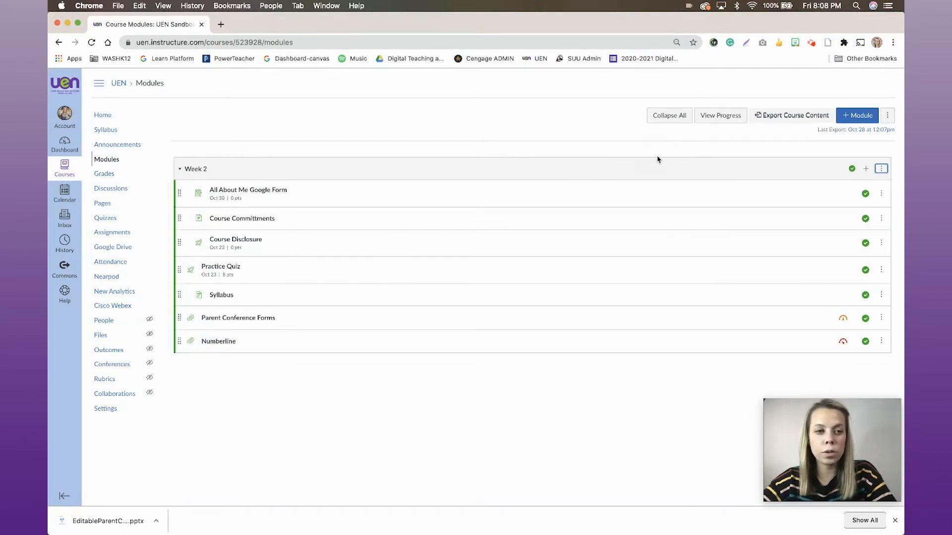
left_click(867, 170)
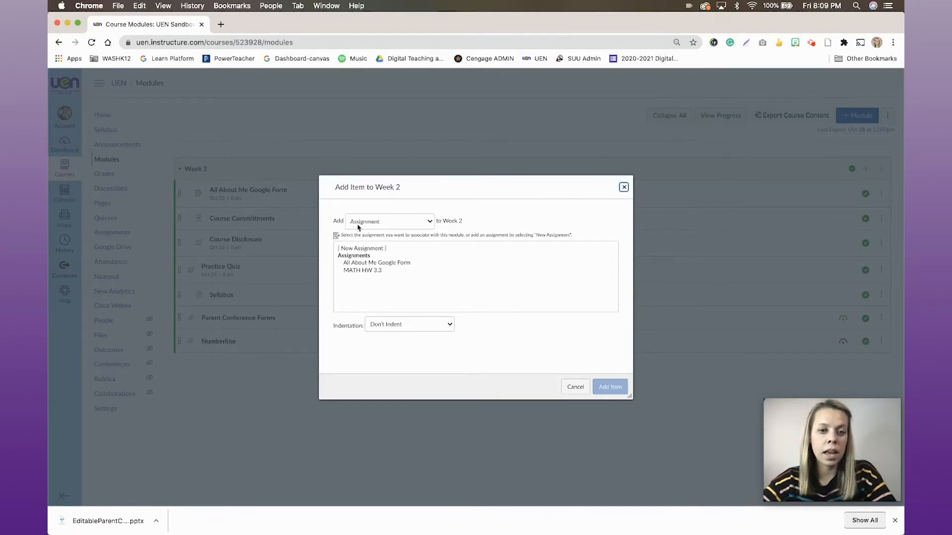
left_click(380, 222)
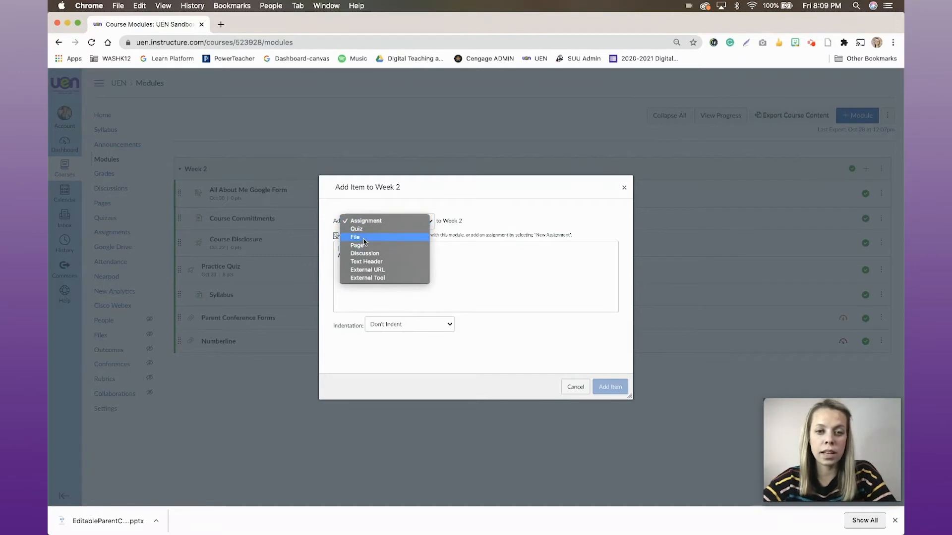
left_click(364, 238)
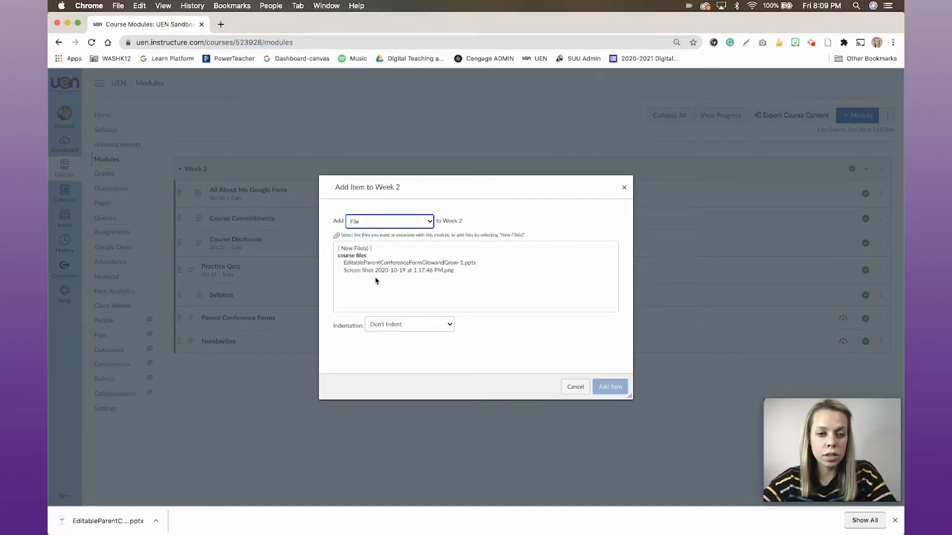
left_click(362, 251)
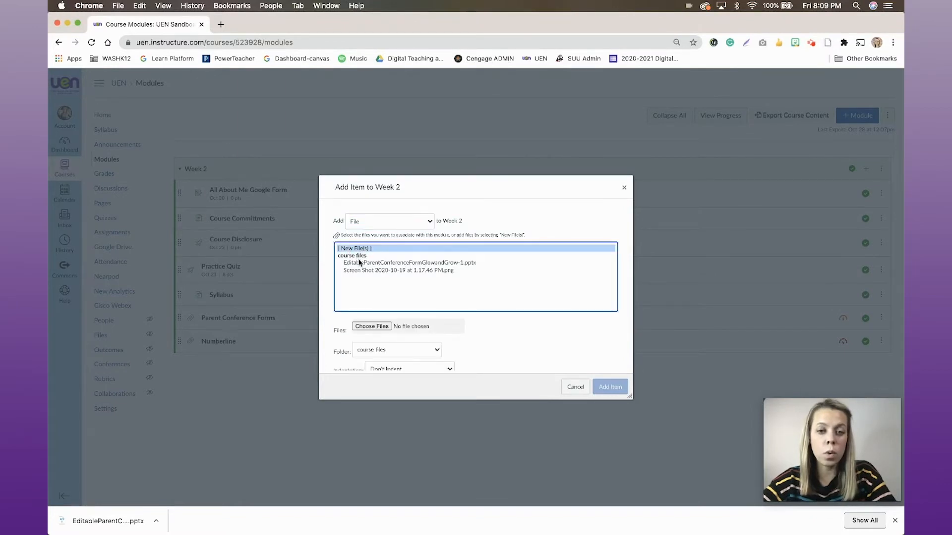
left_click(364, 264)
left_click(366, 270)
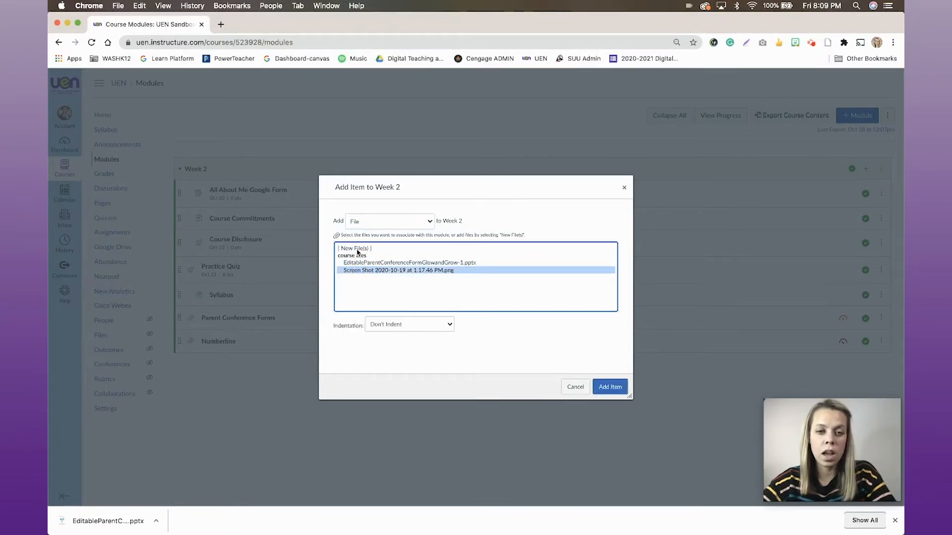
left_click(358, 248)
scroll(356, 265, "down", 2)
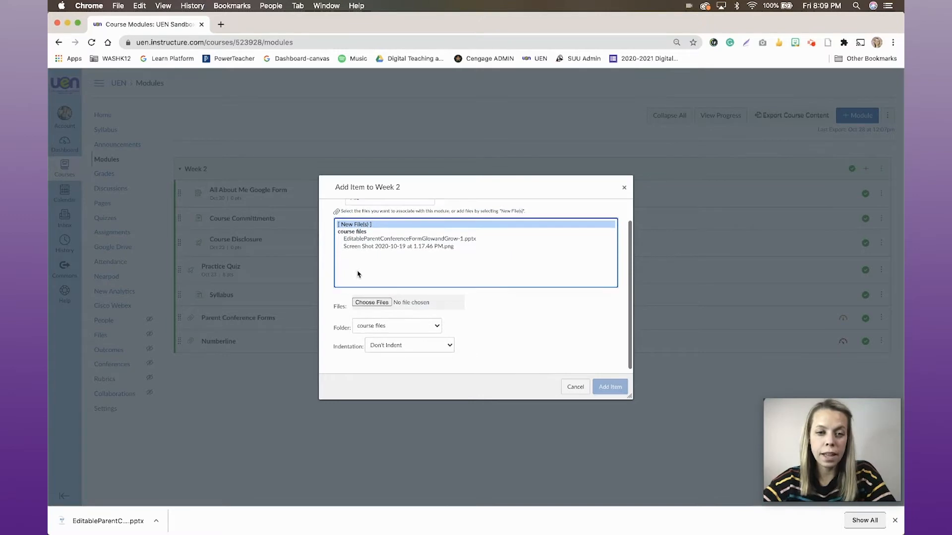
- Choose Jig saw Rubric1.pdf from the Desktop, keep course files as the folder, and add it to Week 2
left_click(369, 306)
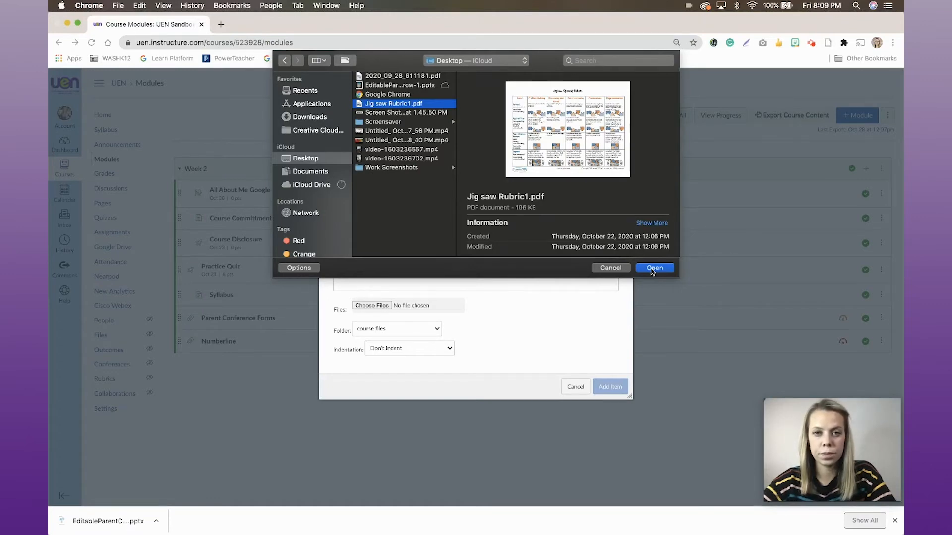
left_click(652, 269)
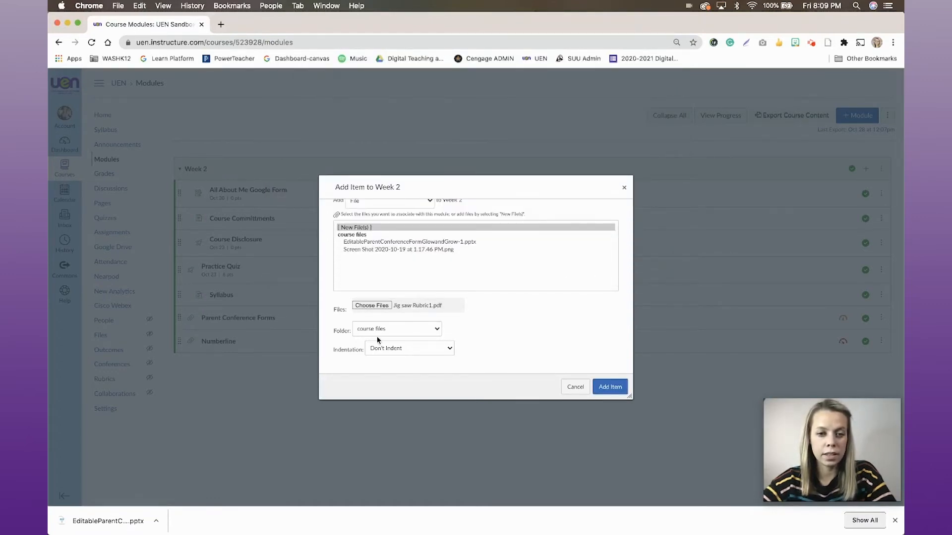
left_click(393, 331)
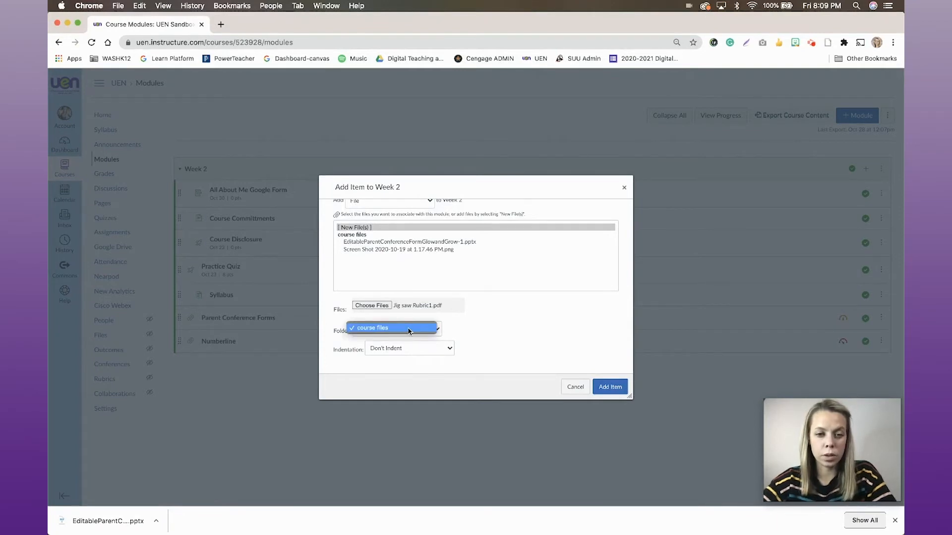
left_click(409, 329)
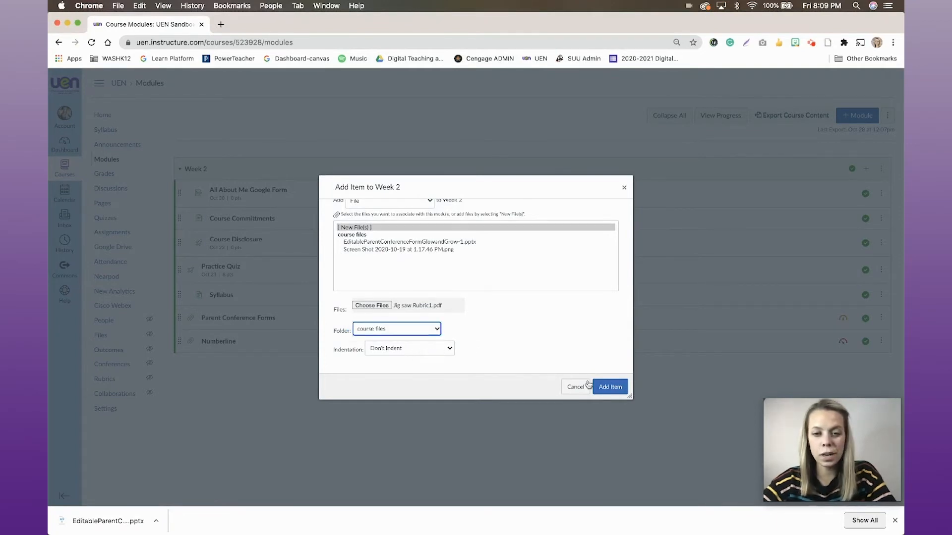
left_click(614, 387)
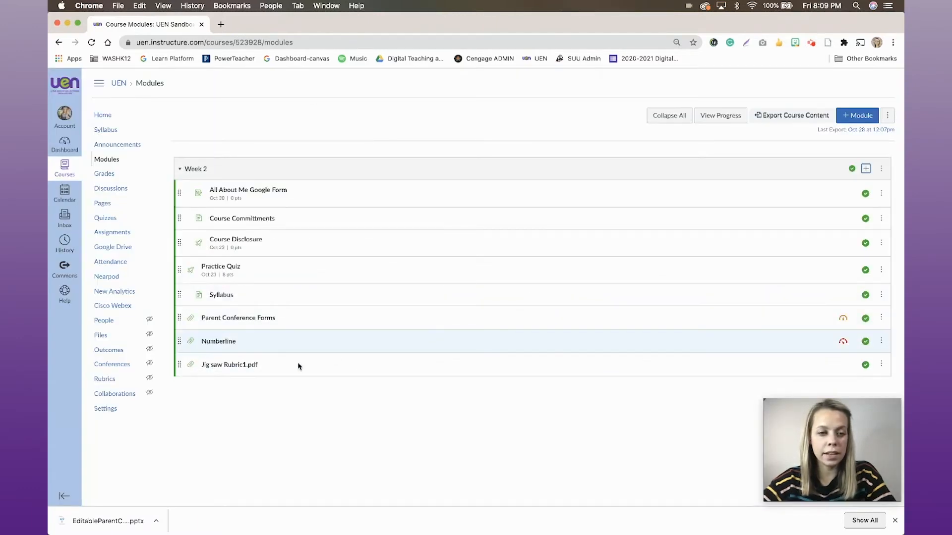
- Move Jig saw Rubric1.pdf directly below All About Me Google Form in Week 2, and preview the file
left_click_drag(179, 365, 184, 220)
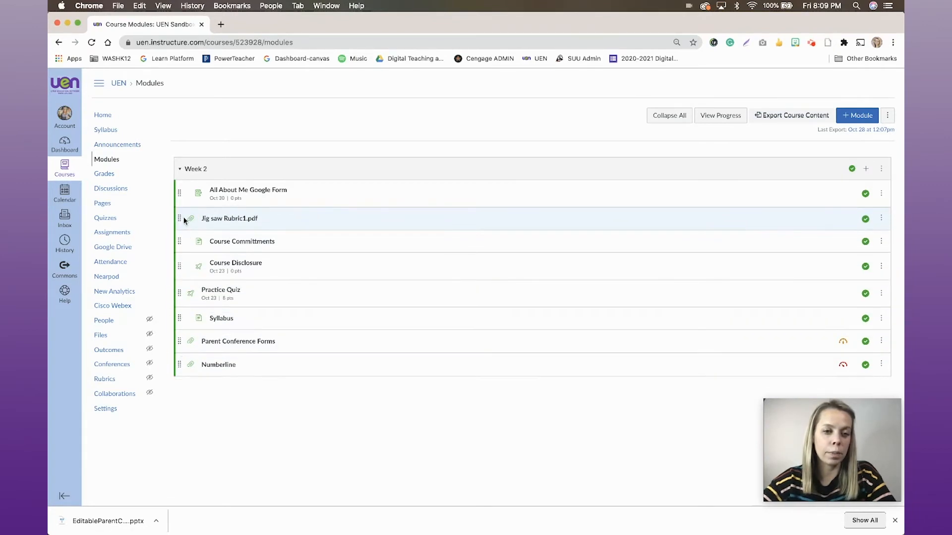
left_click(230, 220)
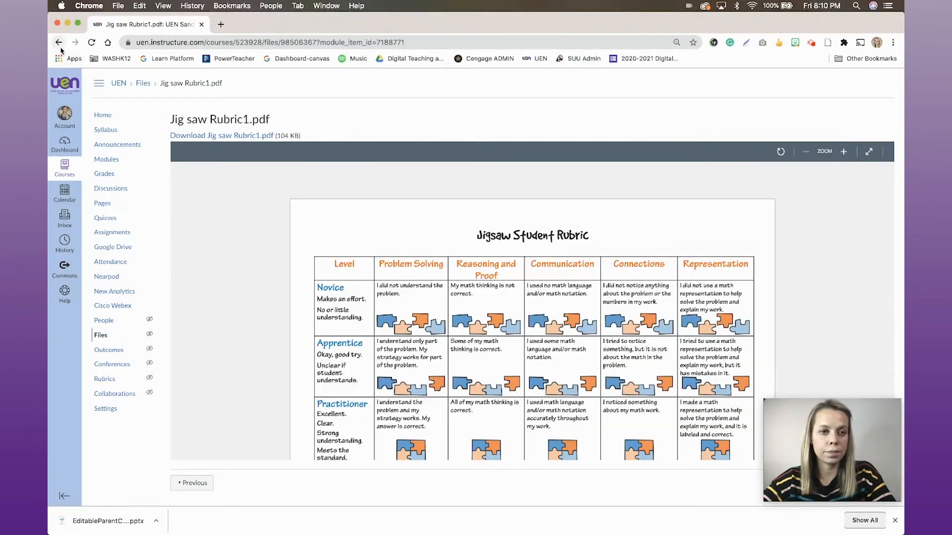
left_click(107, 159)
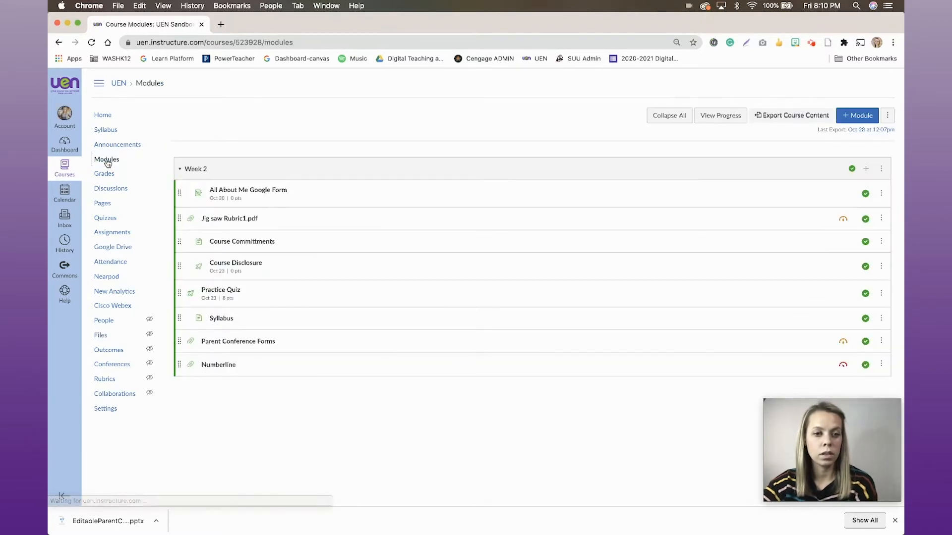
- Open the Syllabus page from Week 2 for editing and show the course files available for linking
left_click(221, 320)
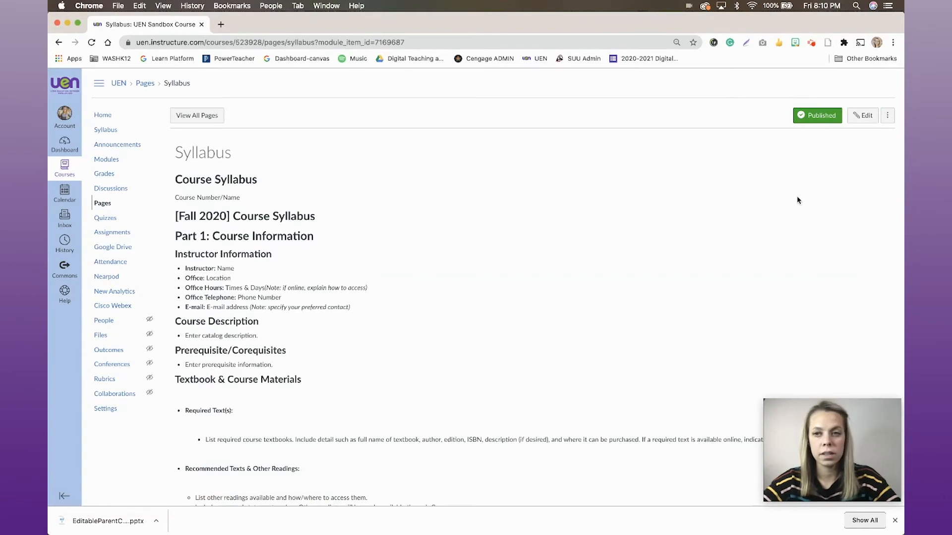
left_click(862, 116)
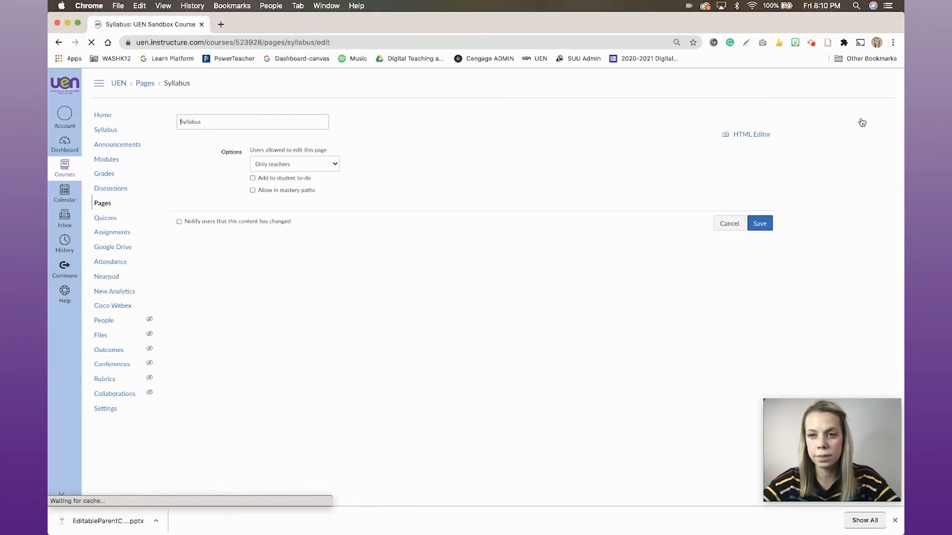
scroll(345, 216, "down", 20)
scroll(343, 217, "down", 1)
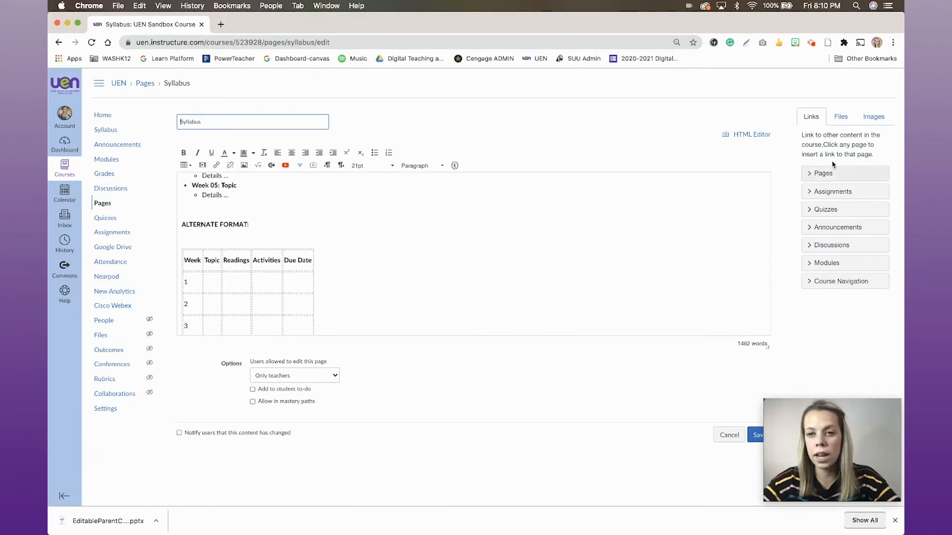
left_click(842, 118)
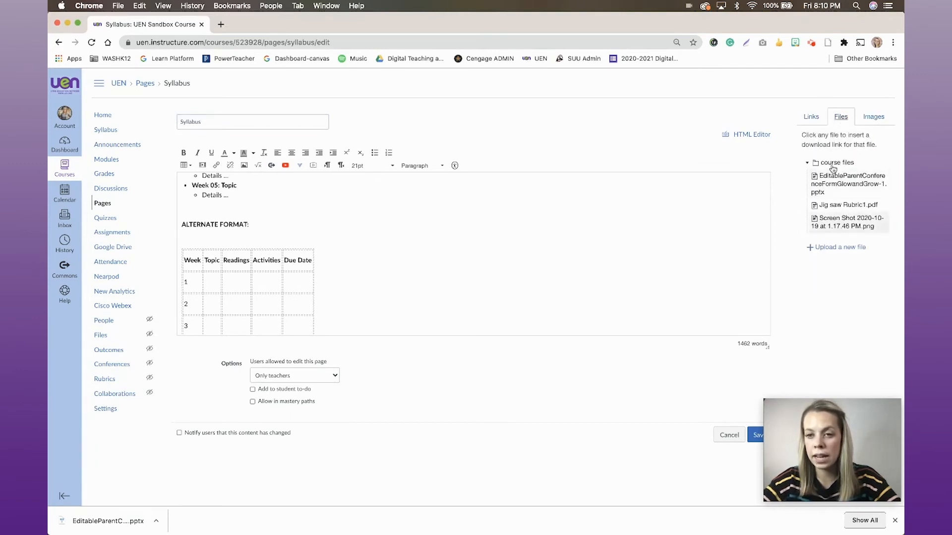
- Upload Jig saw Rubric1.pdf from the Desktop into the course files folder so it is linked in the Syllabus page
left_click(831, 251)
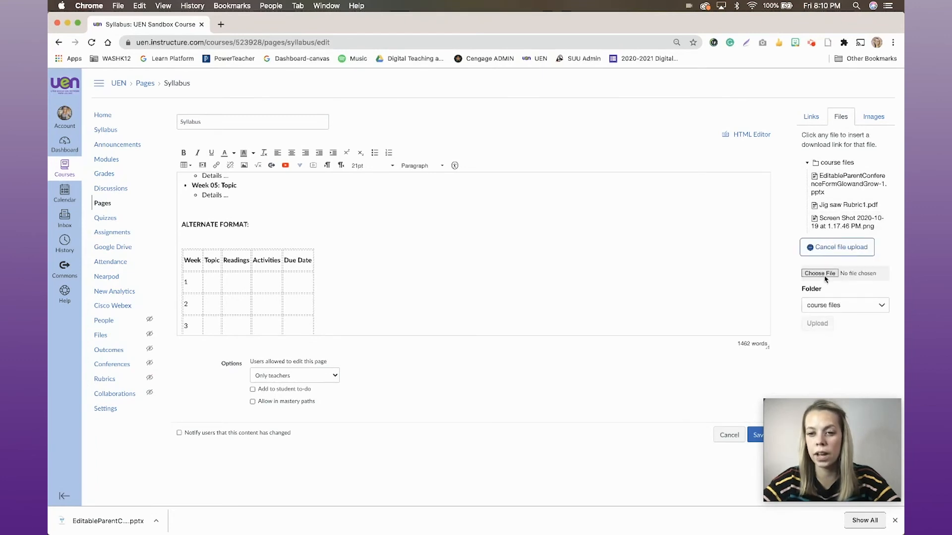
left_click(825, 274)
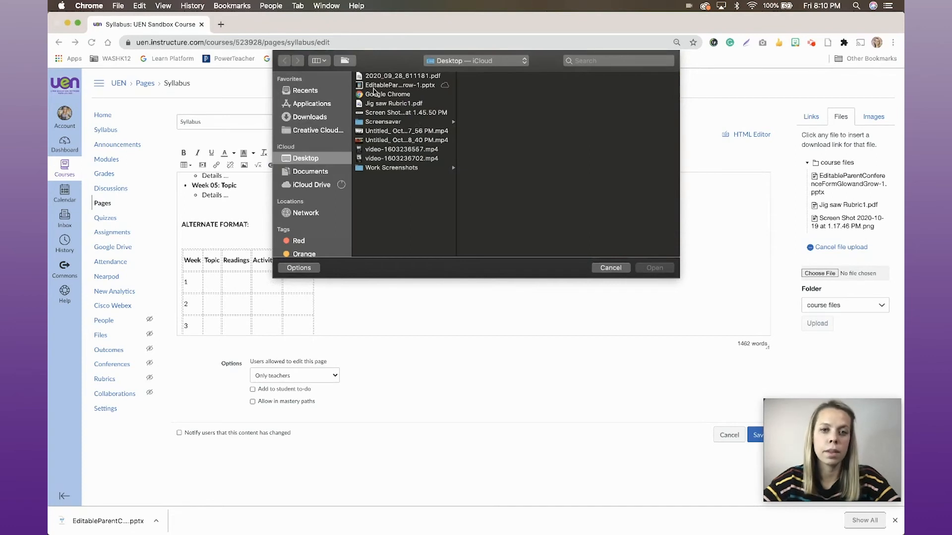
left_click(373, 105)
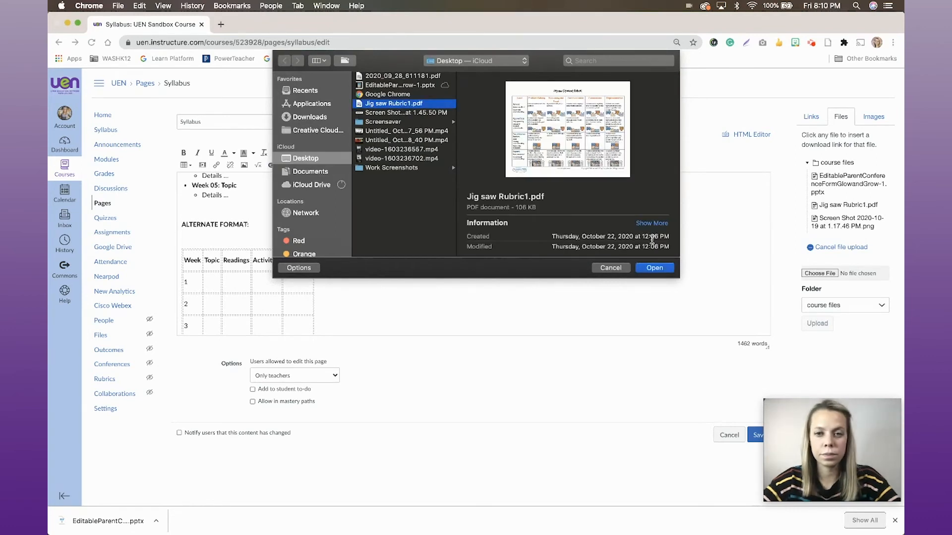
left_click(655, 268)
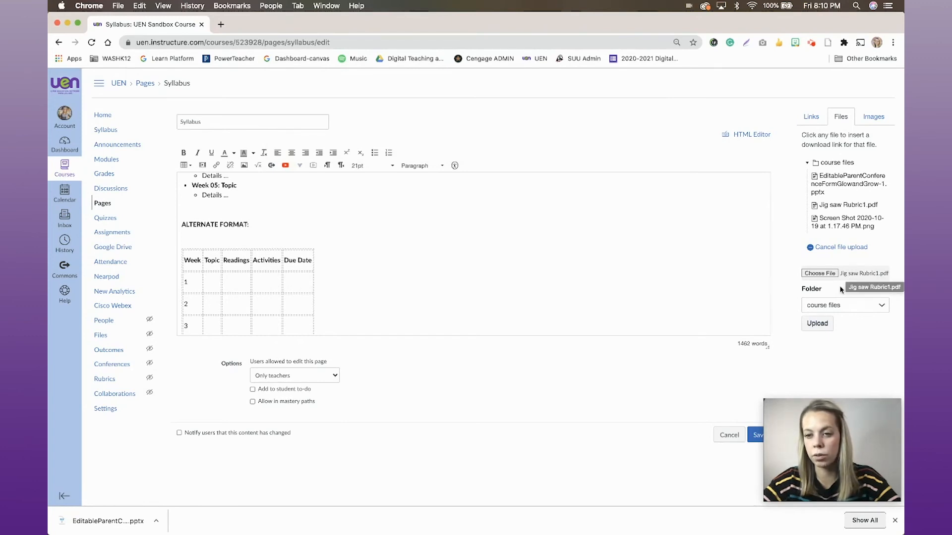
left_click(819, 325)
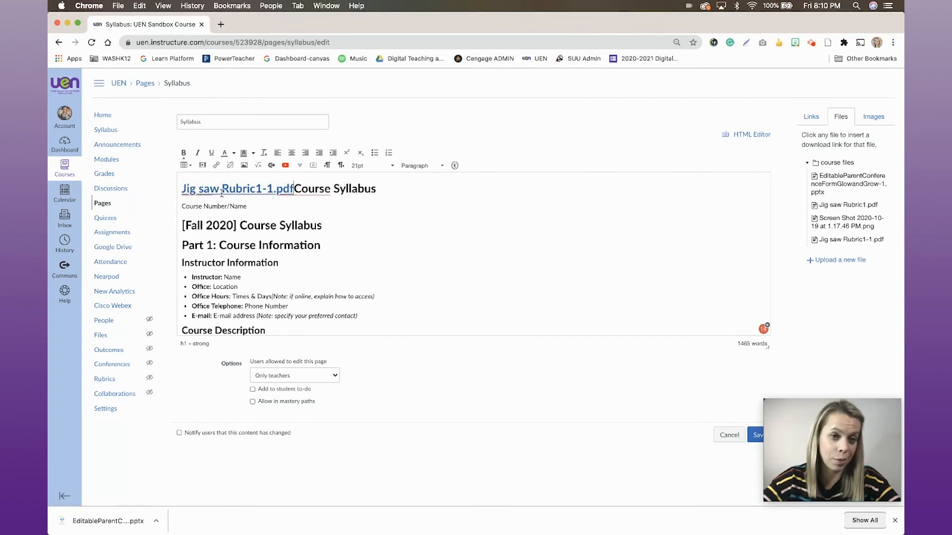
- Move the Jig saw Rubric1-1.pdf link from before the Course Syllabus heading to below the screenshot link under Files for the Course
left_click(294, 189)
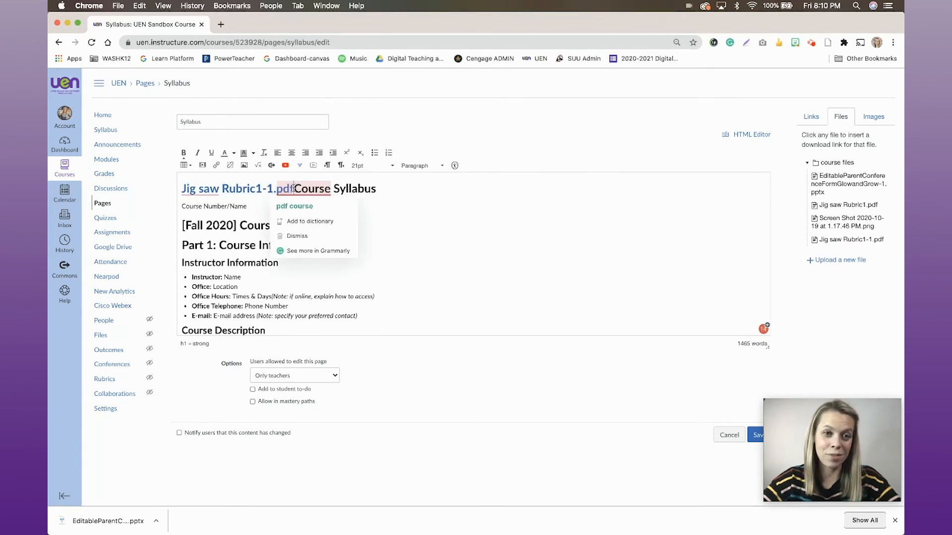
left_click_drag(294, 188, 179, 189)
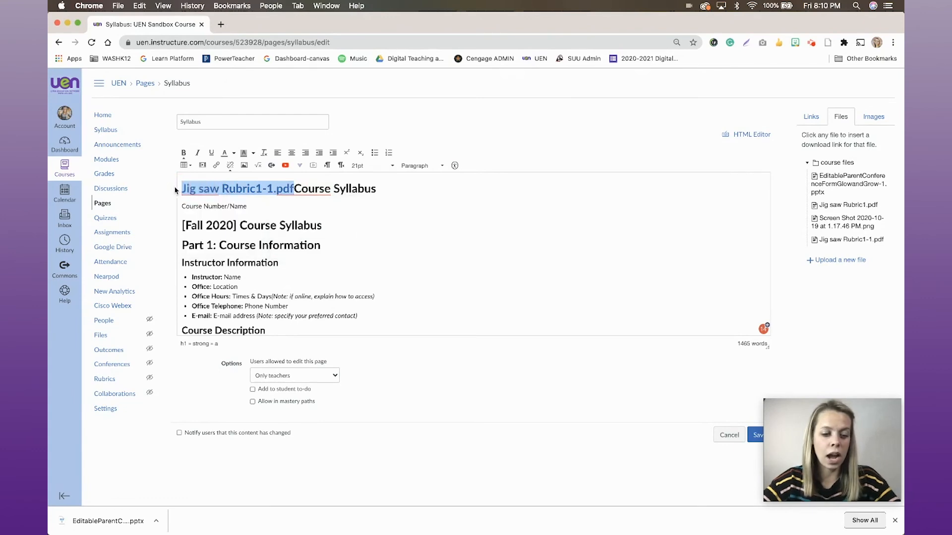
key("super+c")
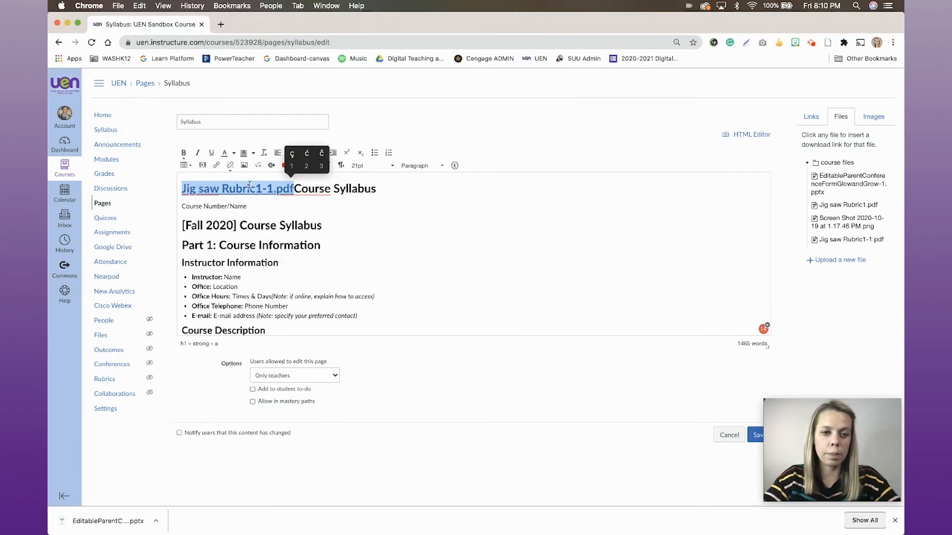
key("BackSpace")
scroll(337, 253, "down", 20)
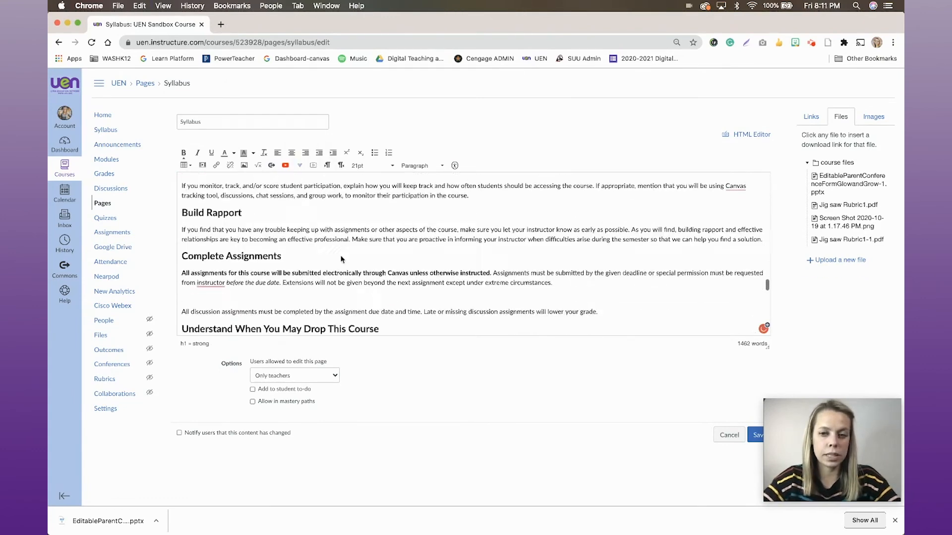
left_click(328, 311)
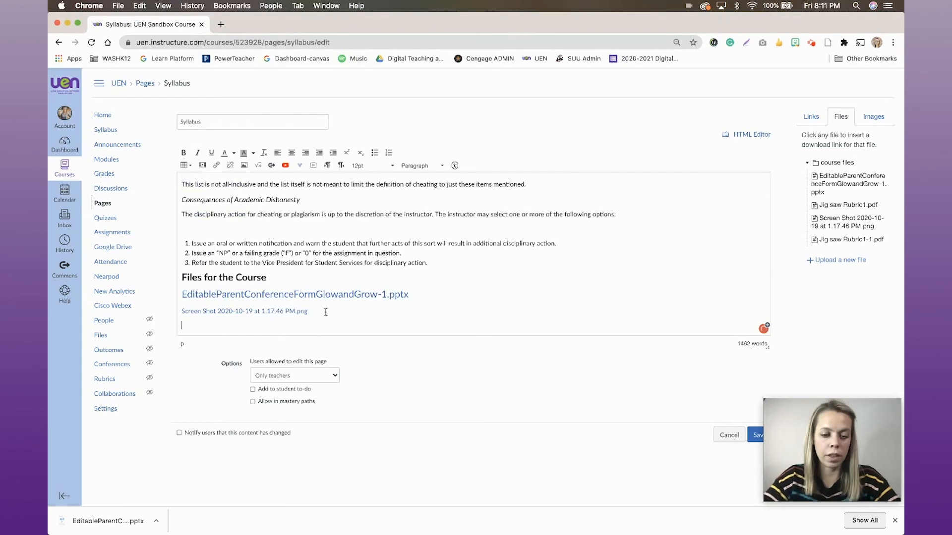
key("super+v")
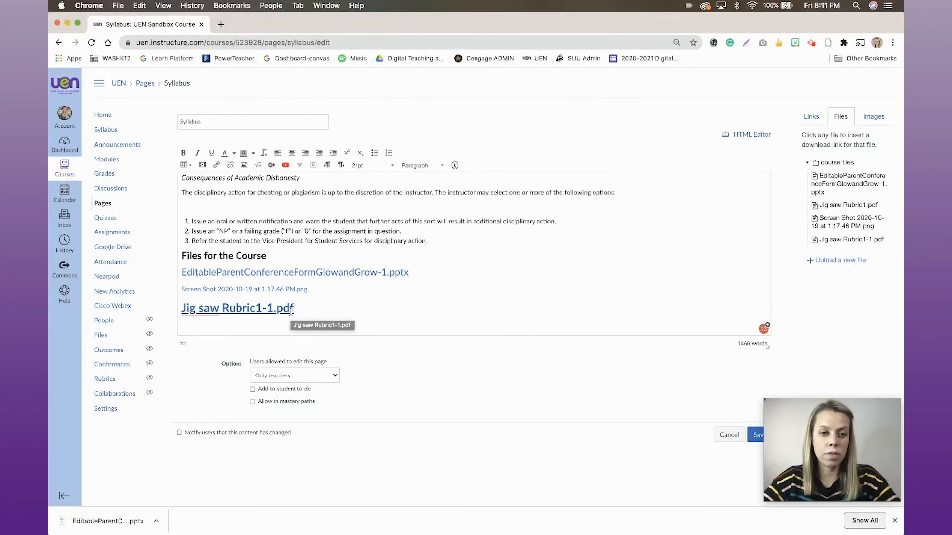